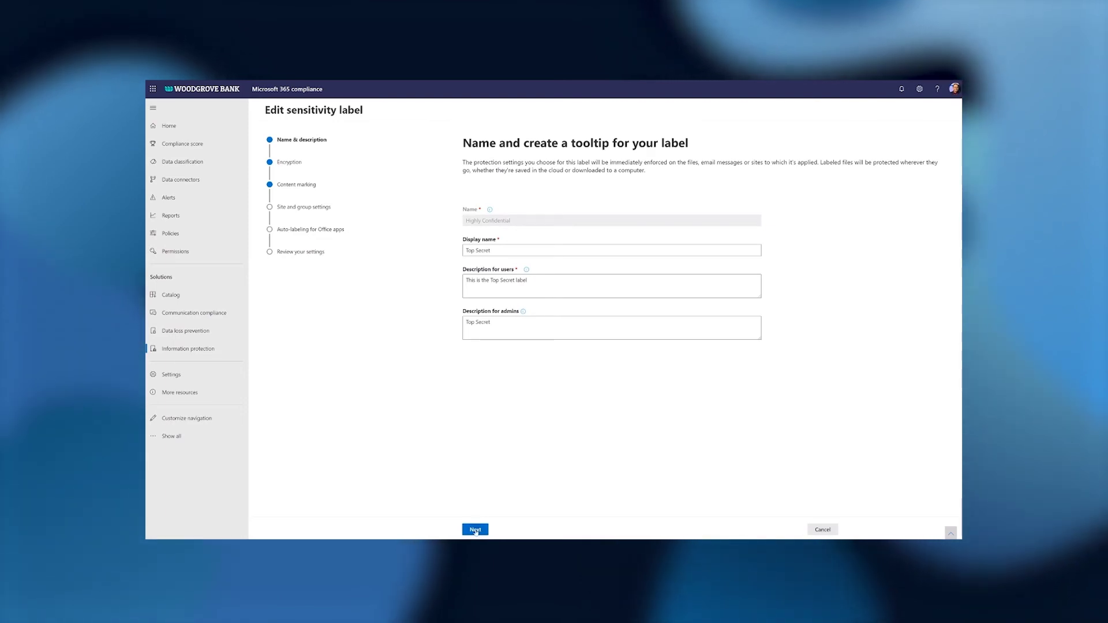
- Keep the Top Secret display name and descriptions and advance to encryption settings
left_click(475, 530)
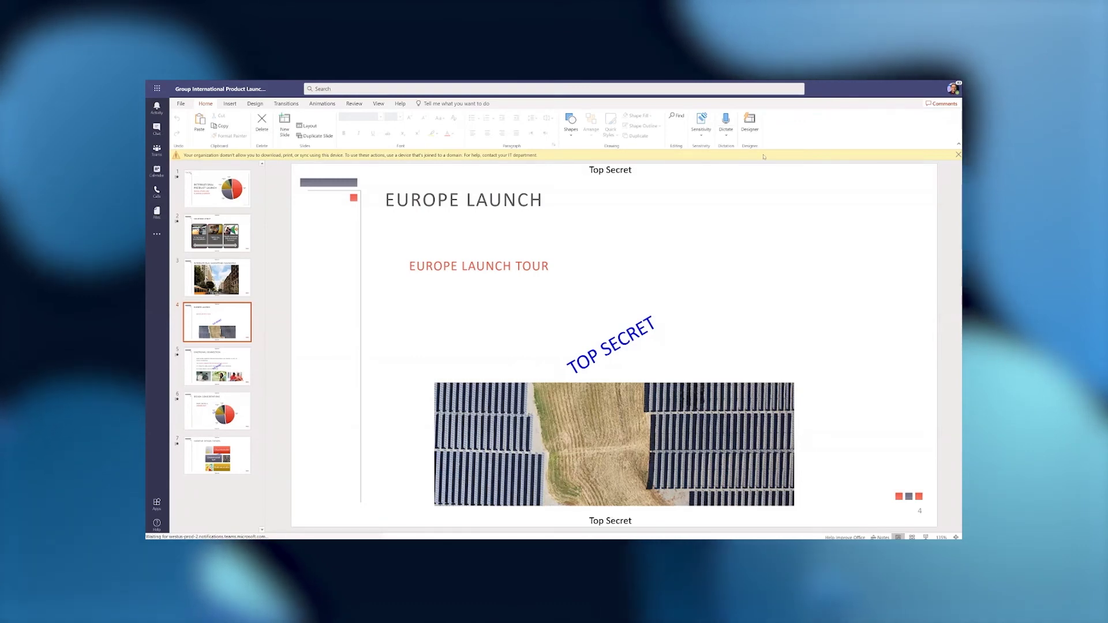
- Verify Top Secret is checked under Sensitivity and view its details in the status bar
left_click(700, 130)
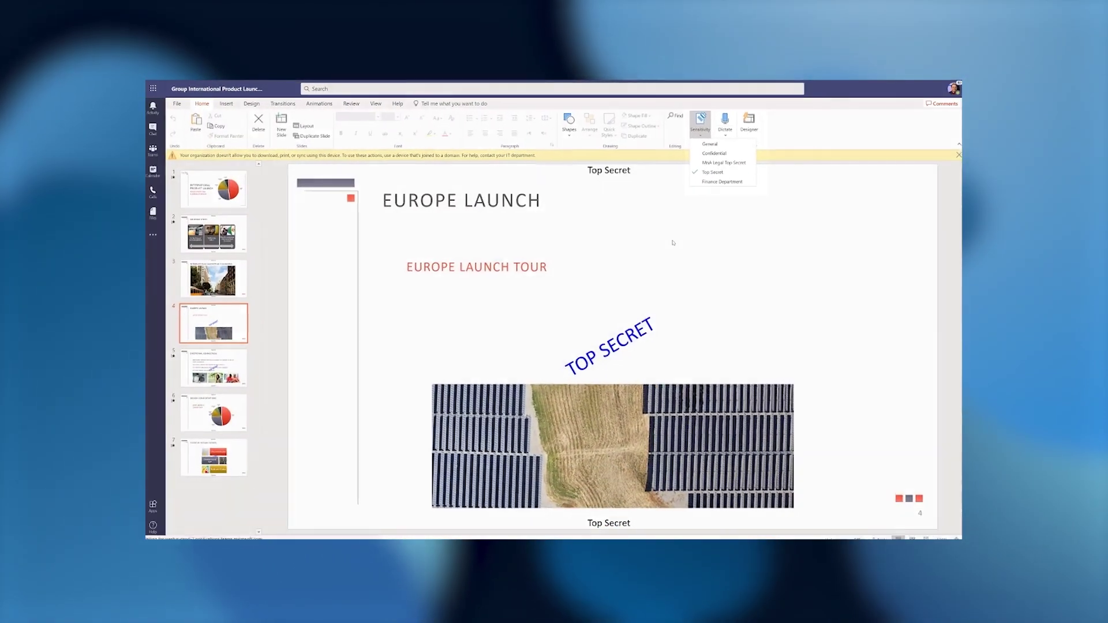
left_click(614, 246)
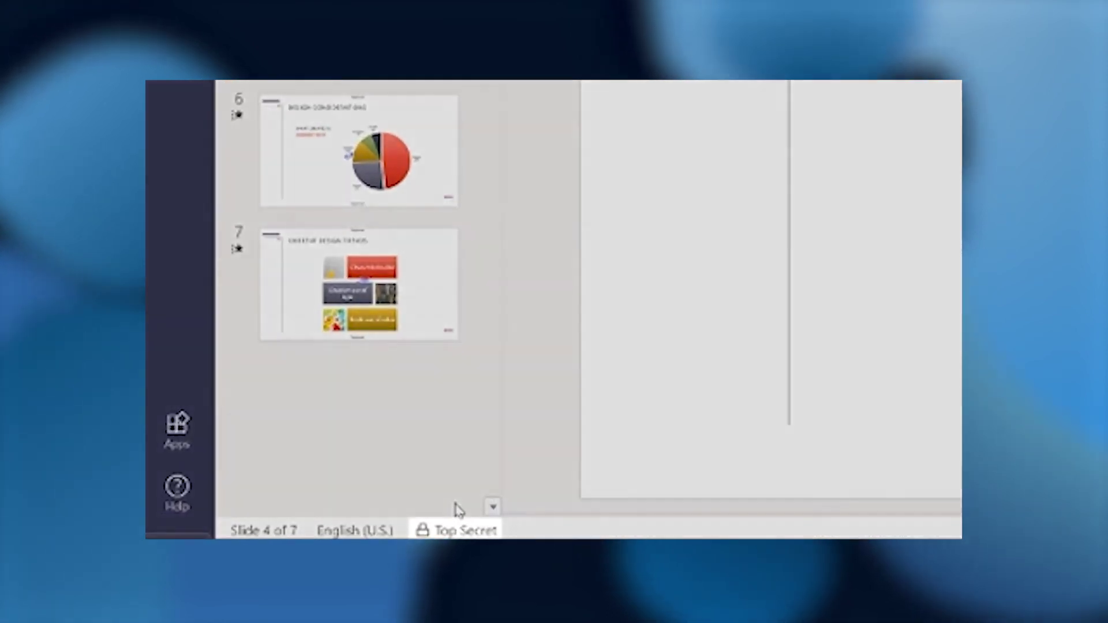
left_click(463, 530)
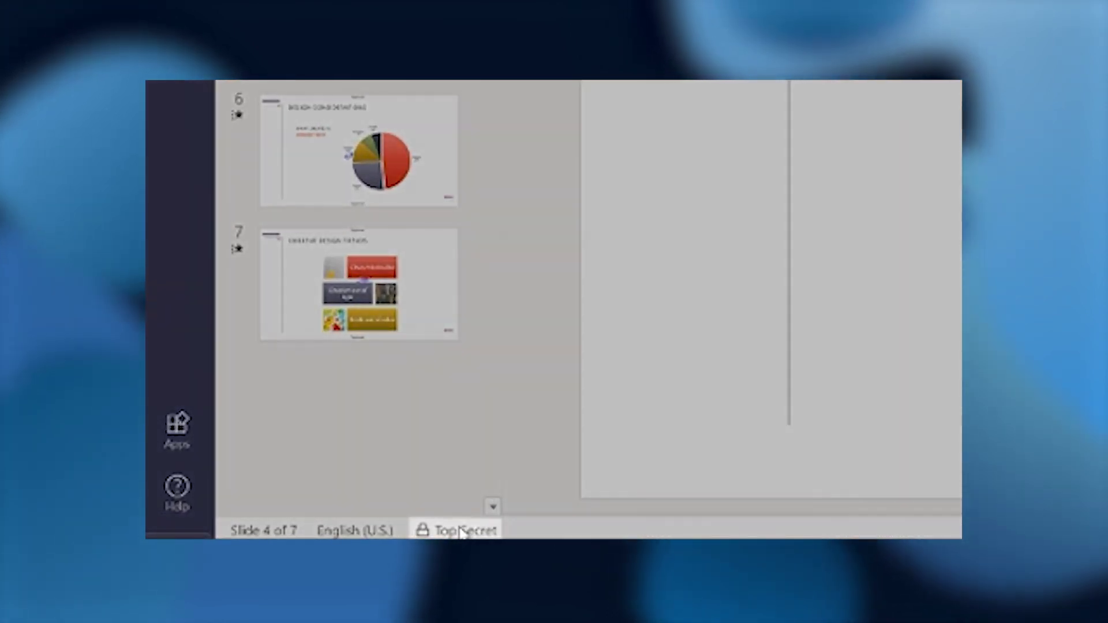